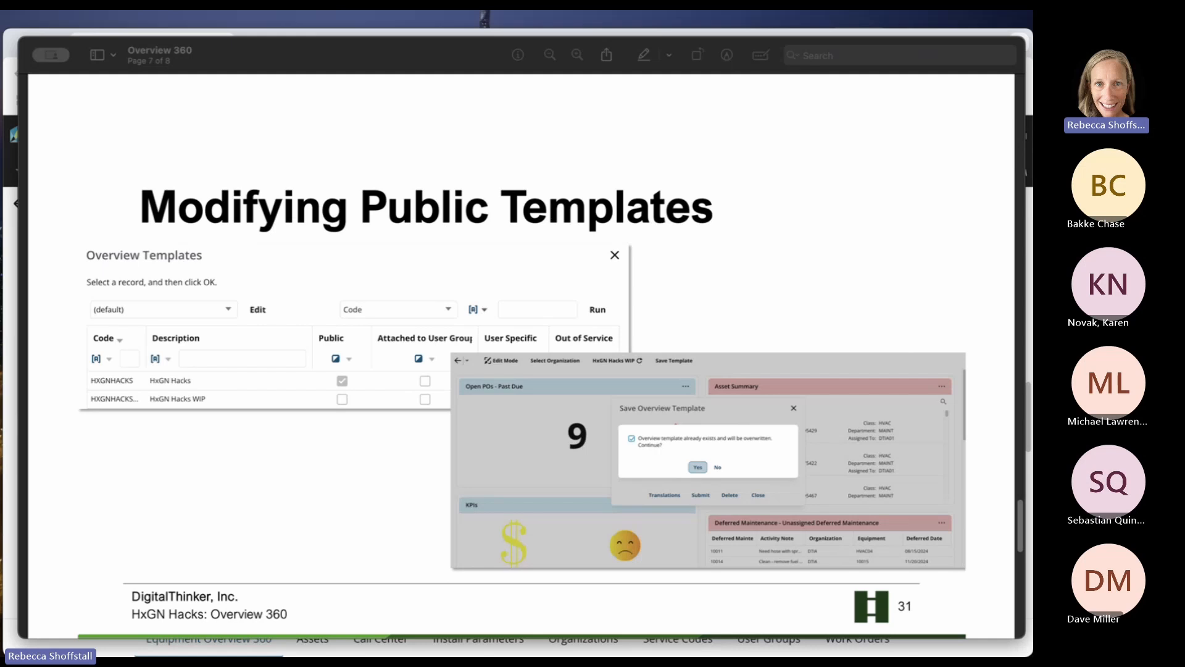
Switch from the slides to HxGN EAM and open the Organization Overview 360 screen
click(13, 40)
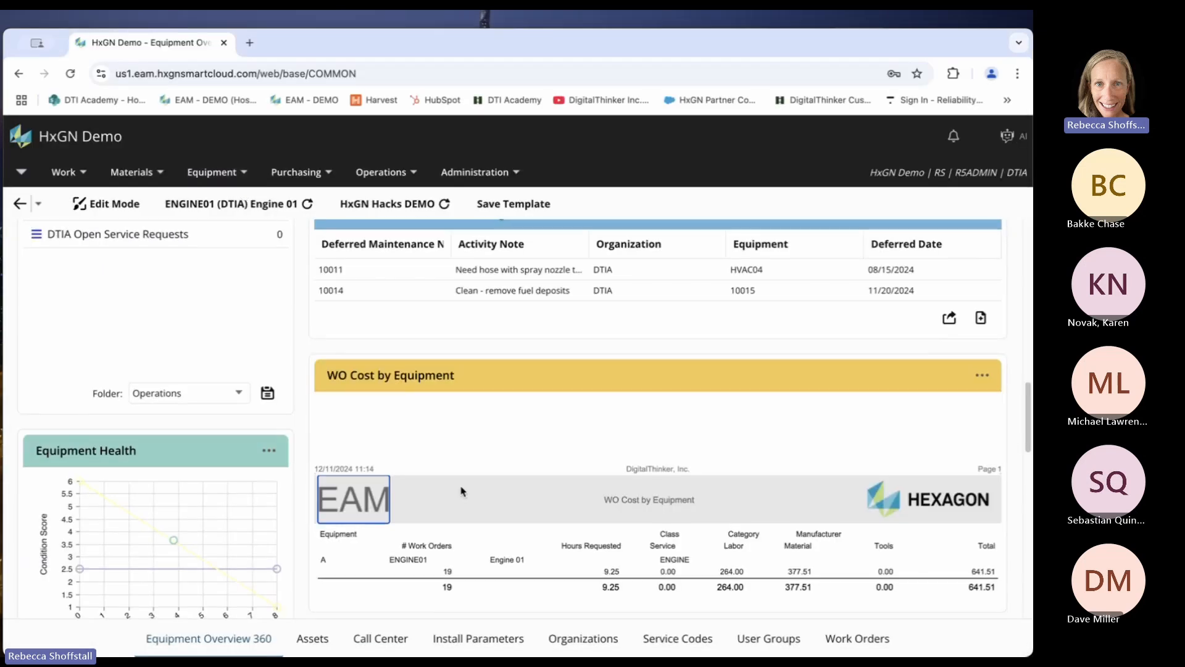
scroll(457, 488, up, 5)
scroll(450, 472, up, 1)
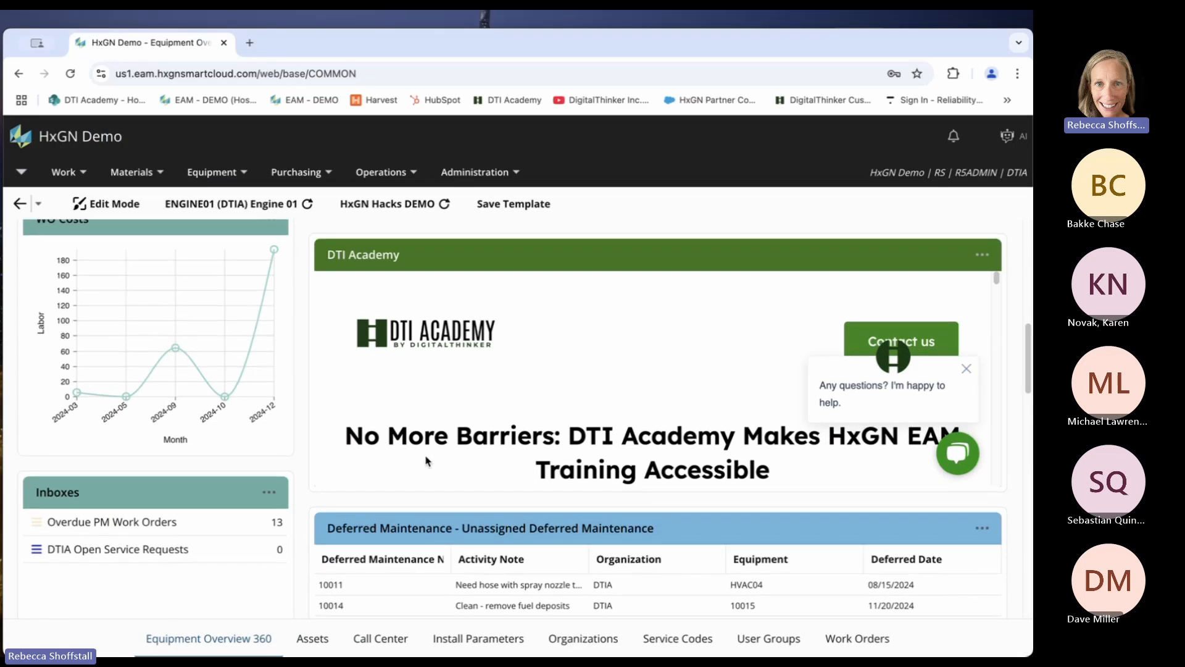
click(213, 172)
mouse_move(271, 374)
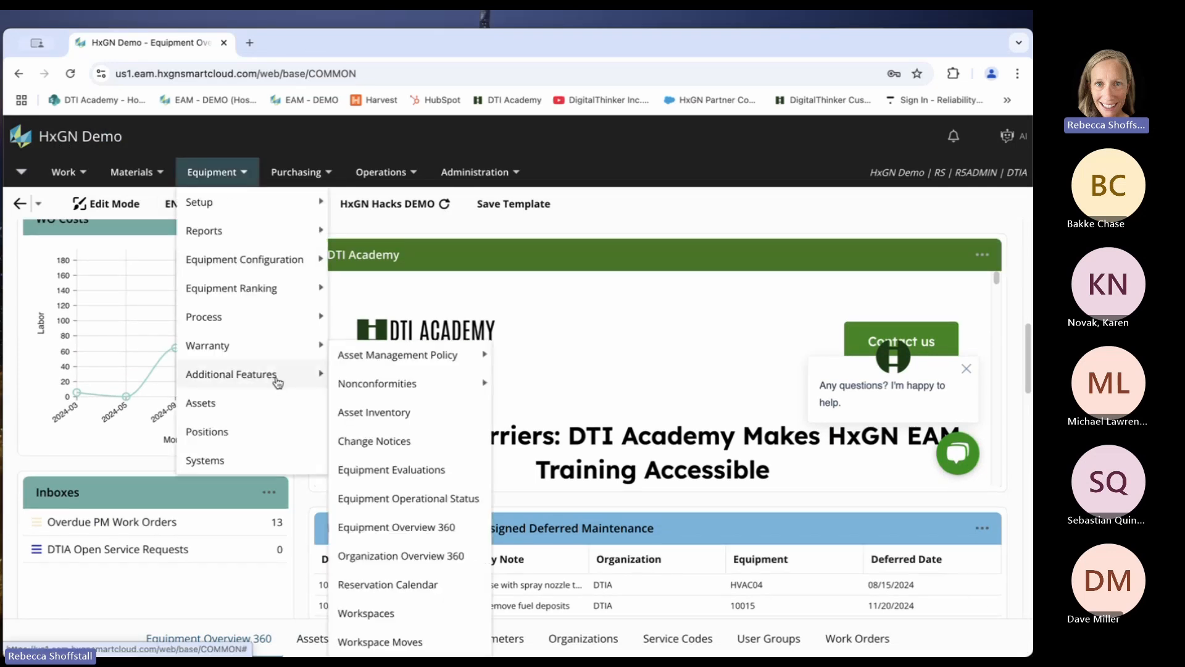
click(402, 556)
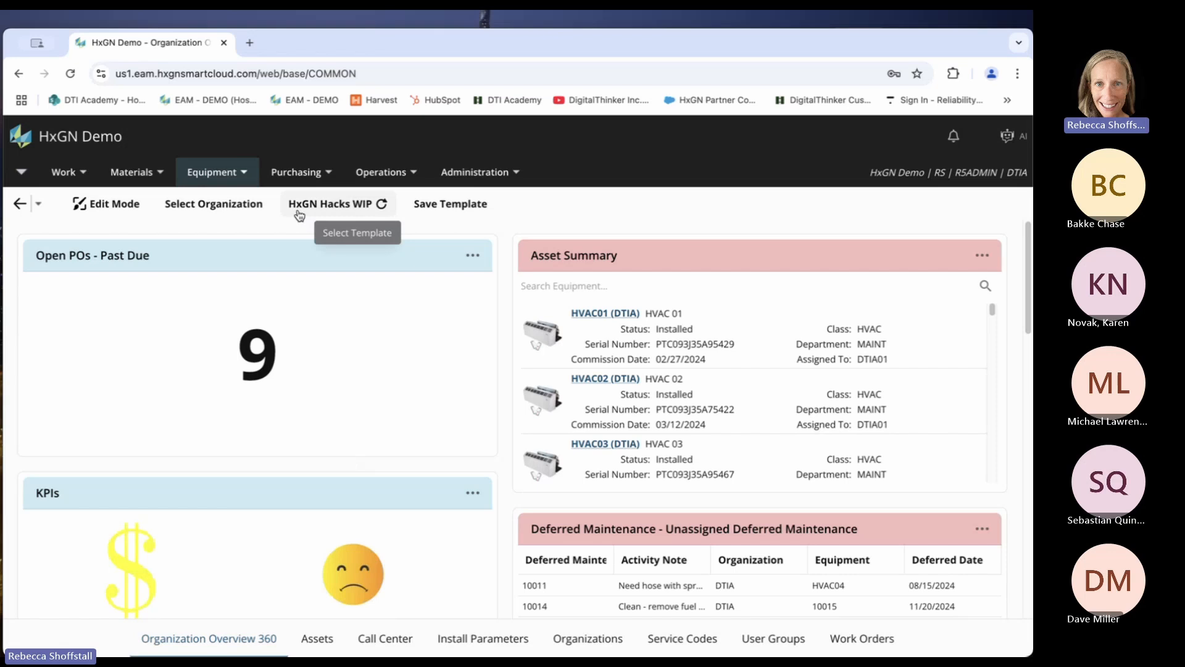
Load the public overview template with code HXGNHACKS
click(347, 211)
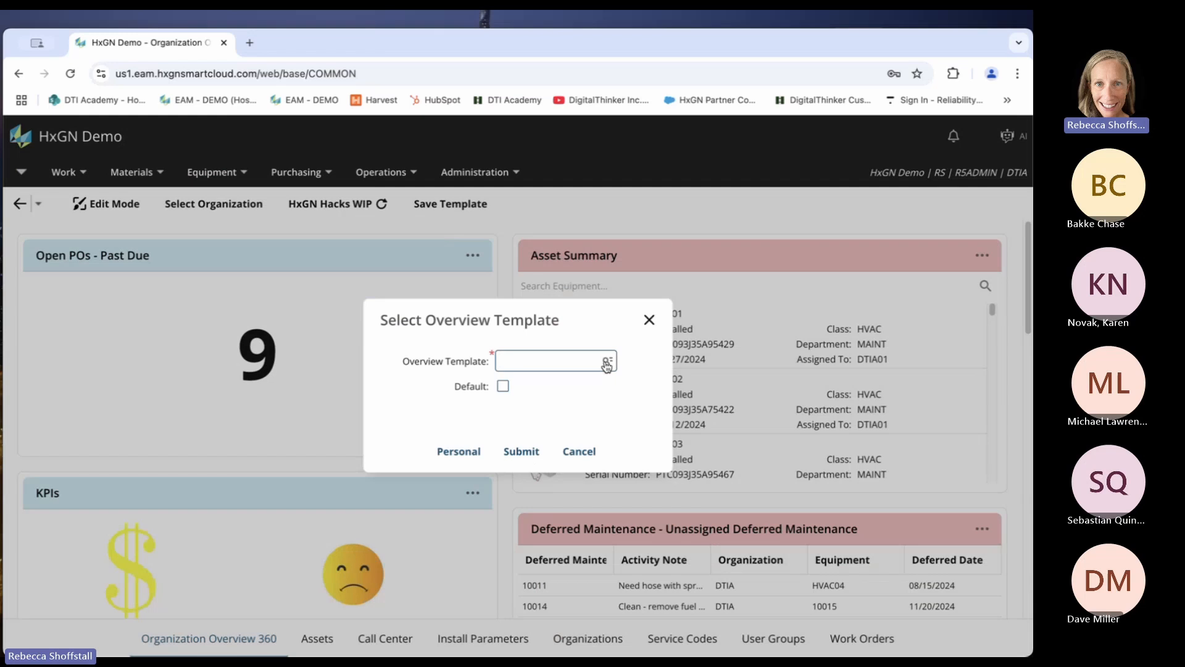
click(606, 363)
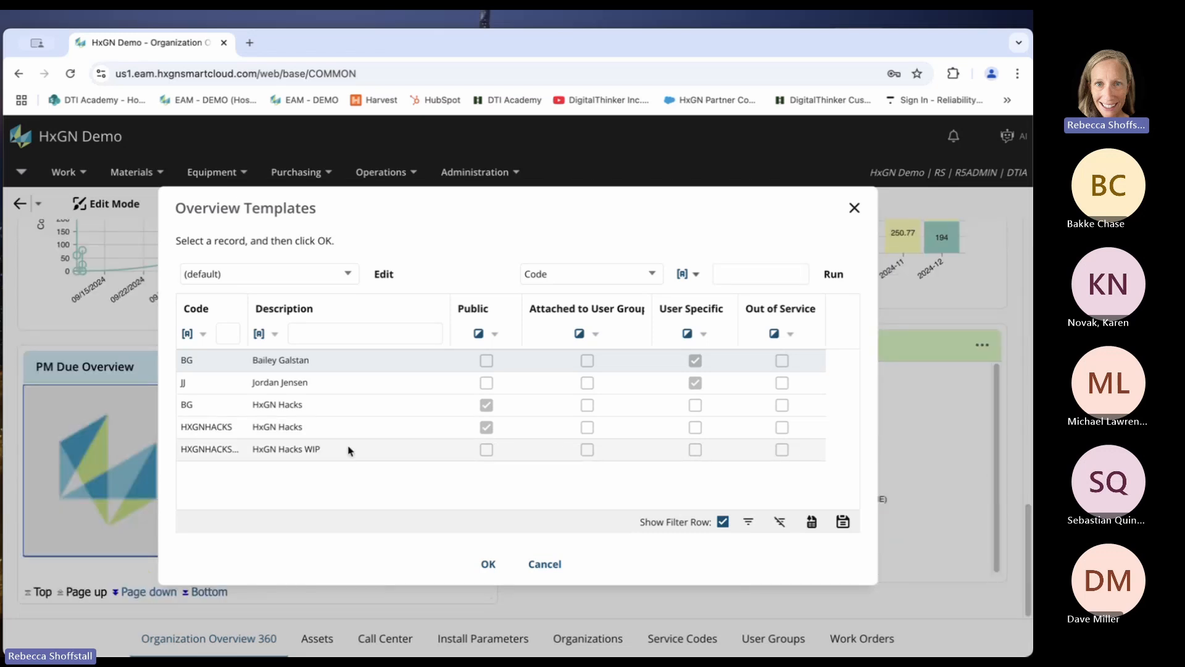
click(435, 434)
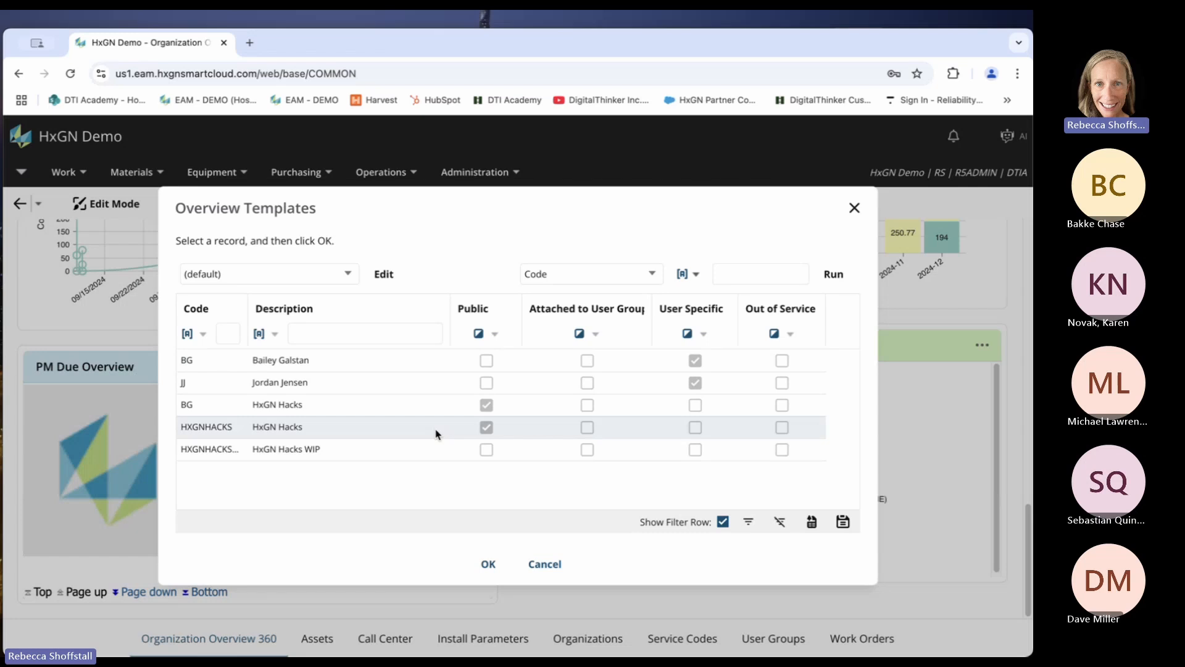
double_click(436, 434)
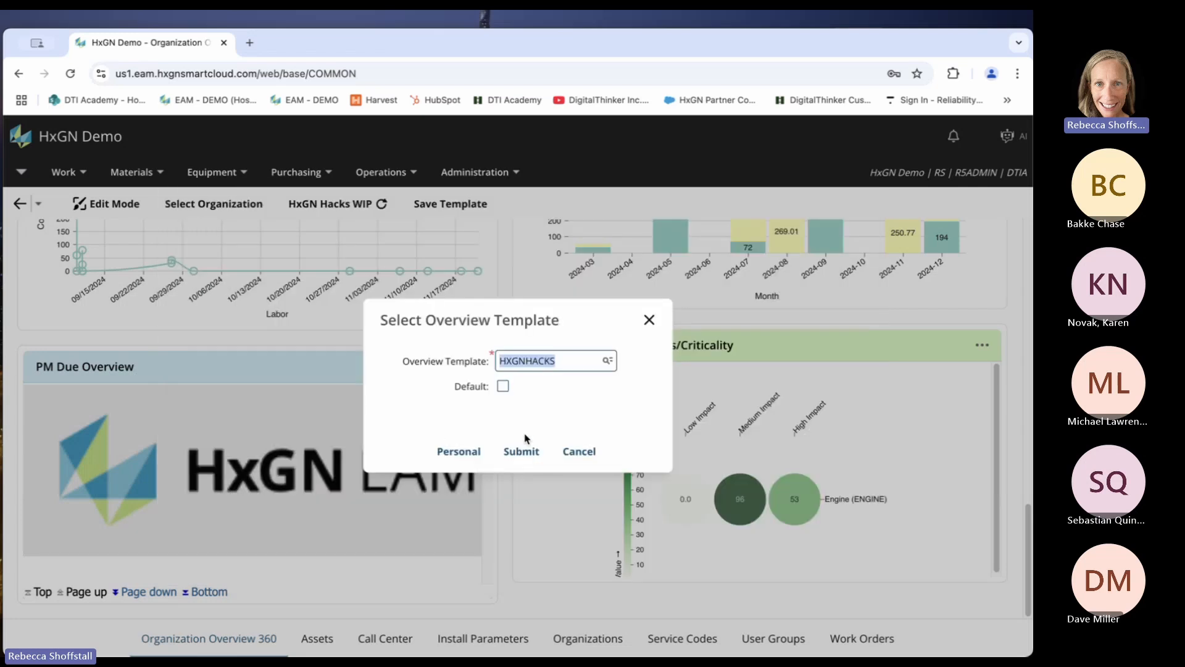
click(521, 452)
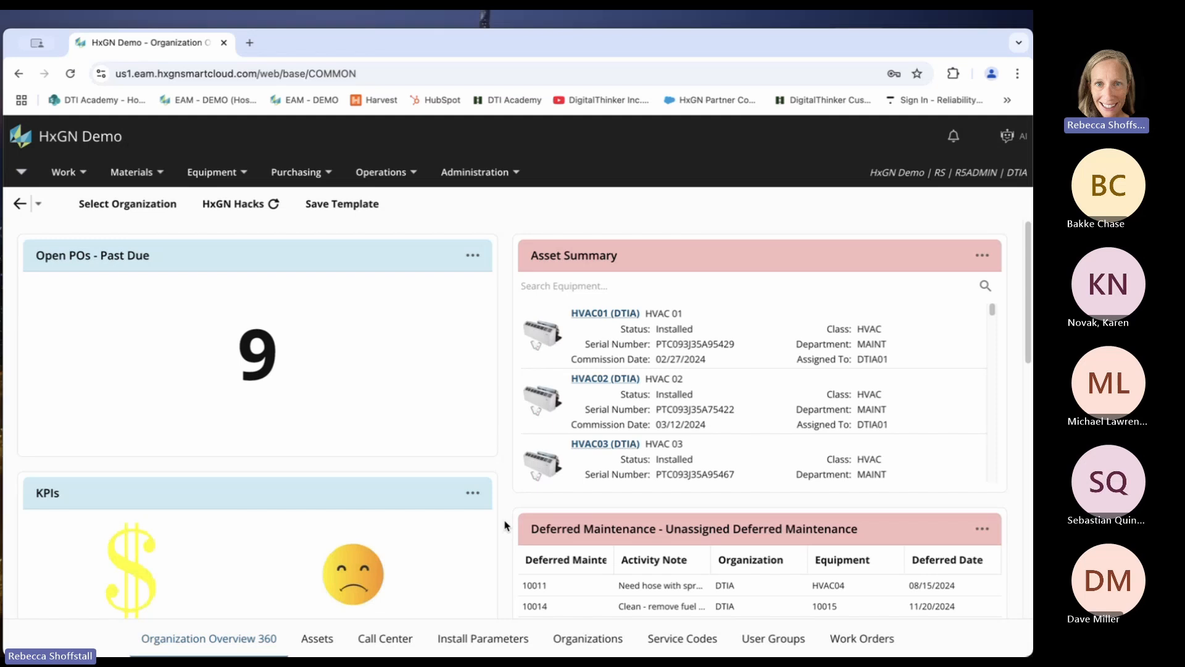
Switch the overview to the non-public HxGN Hacks WIP template
click(239, 208)
click(607, 361)
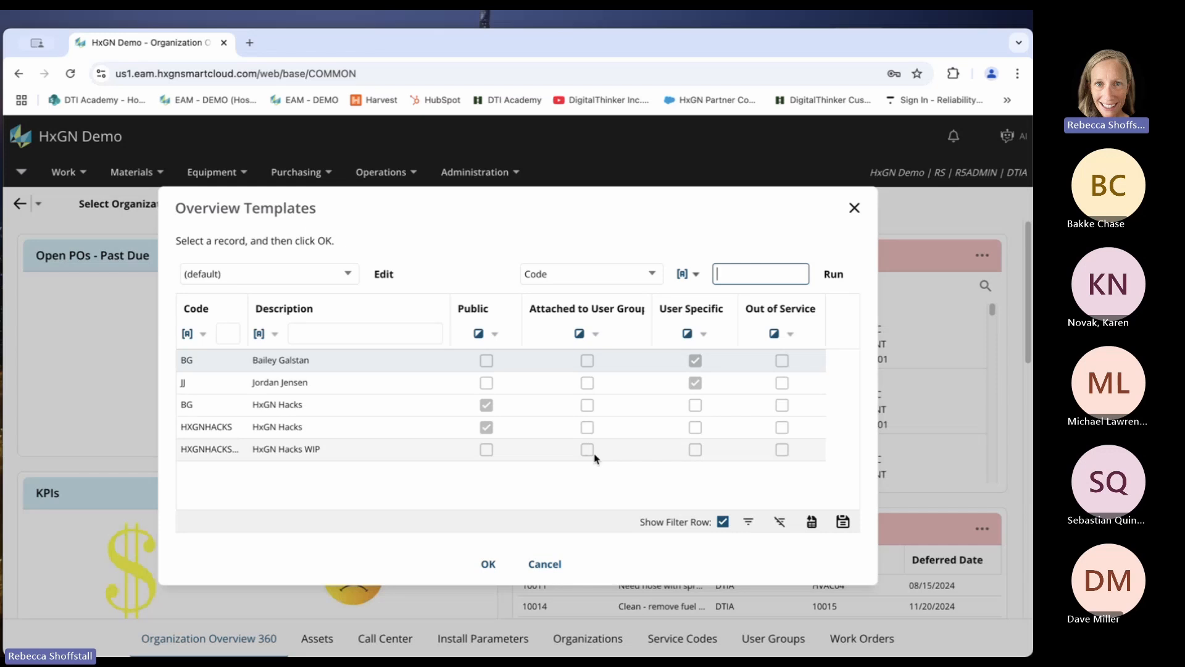
double_click(521, 450)
click(521, 450)
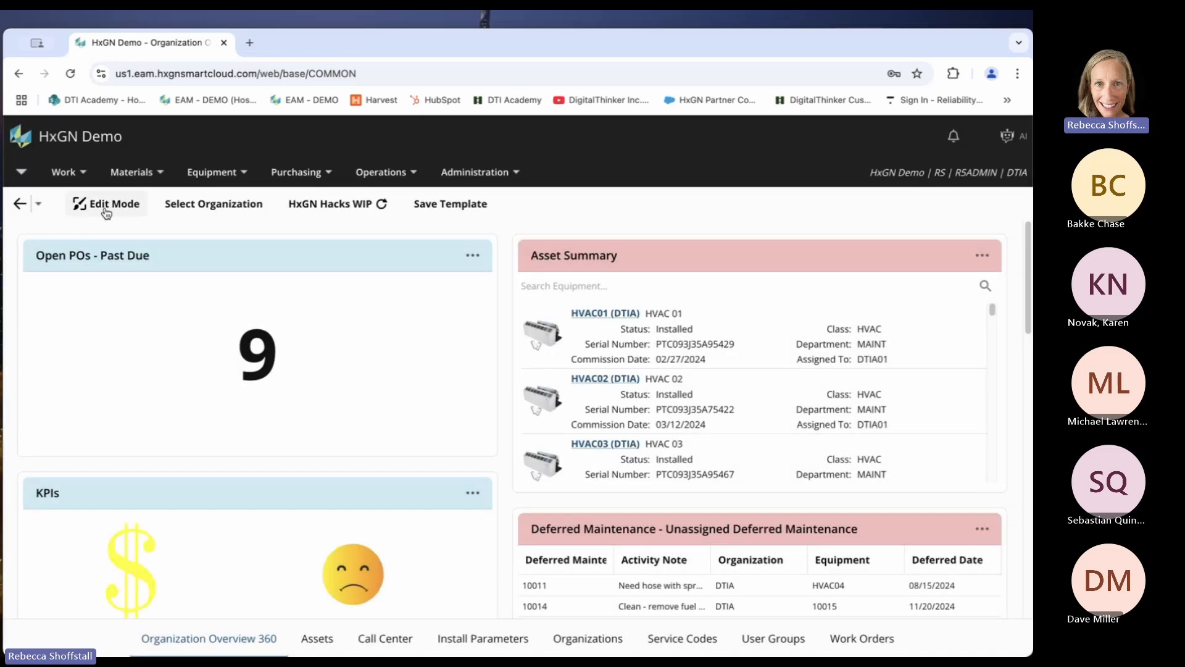
Change the HxGN Hacks WIP template's layout to Double Wide - Right Strong and save it under its existing code
click(106, 211)
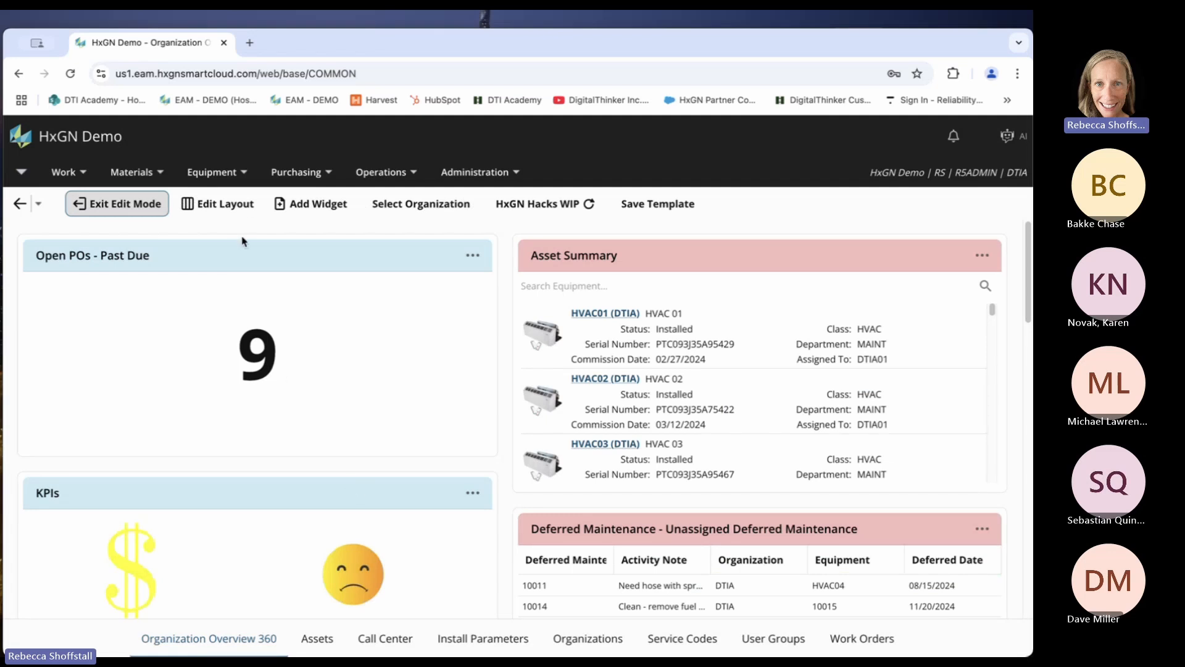
click(236, 210)
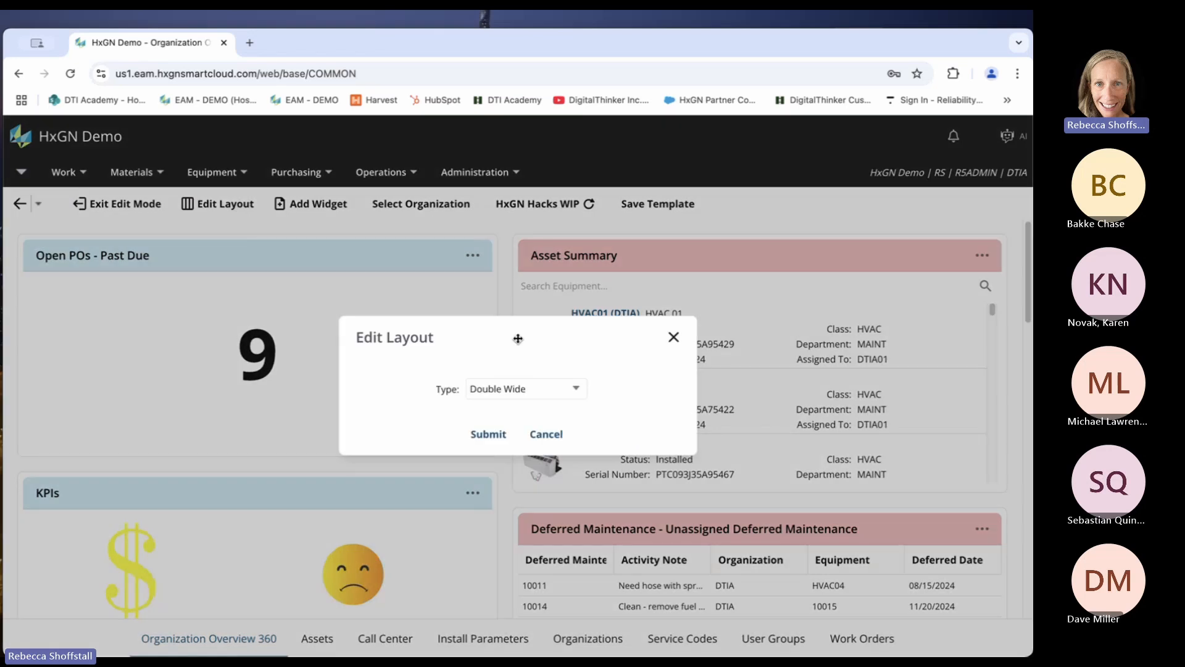
click(575, 395)
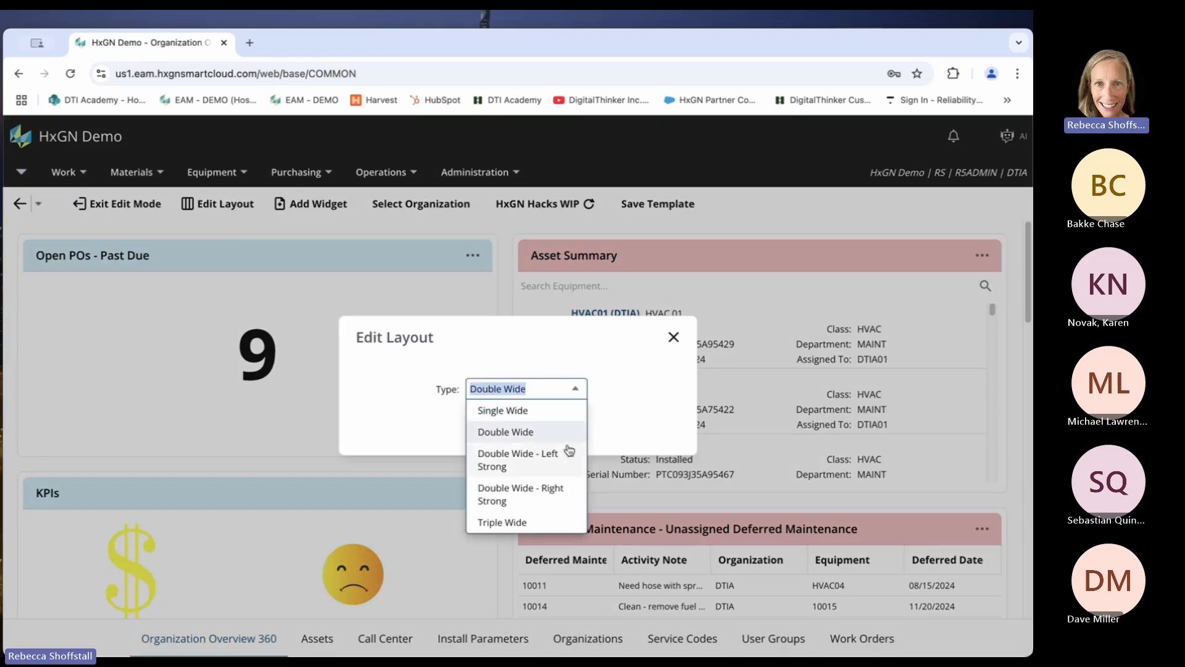
click(559, 496)
click(497, 435)
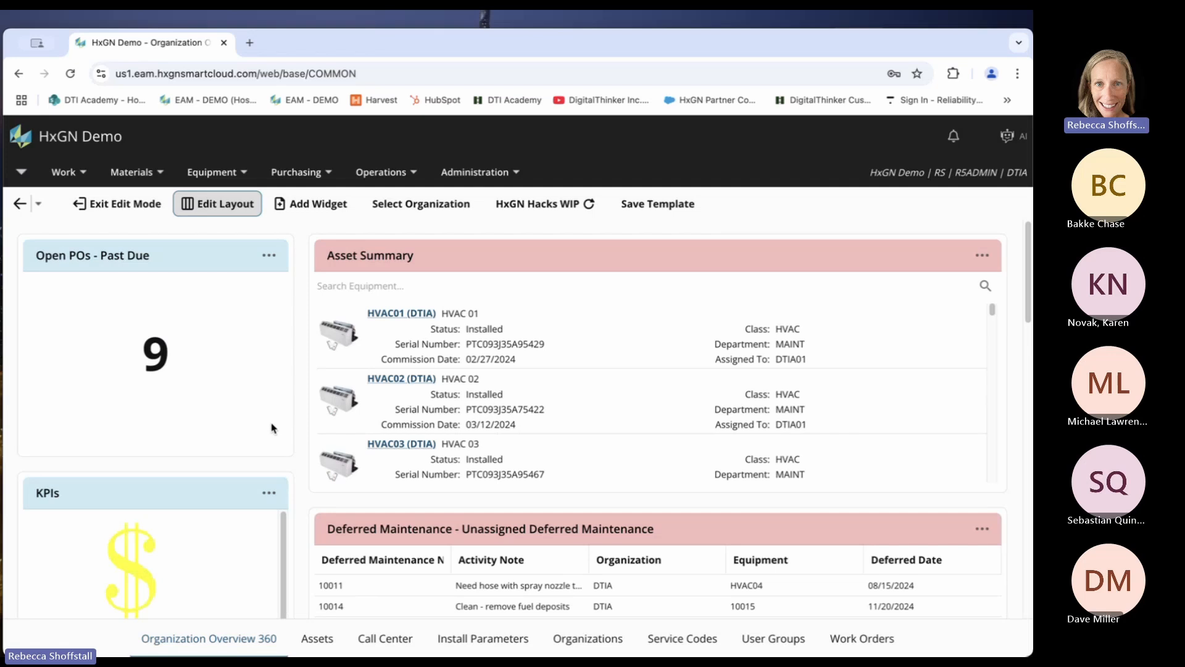
click(669, 212)
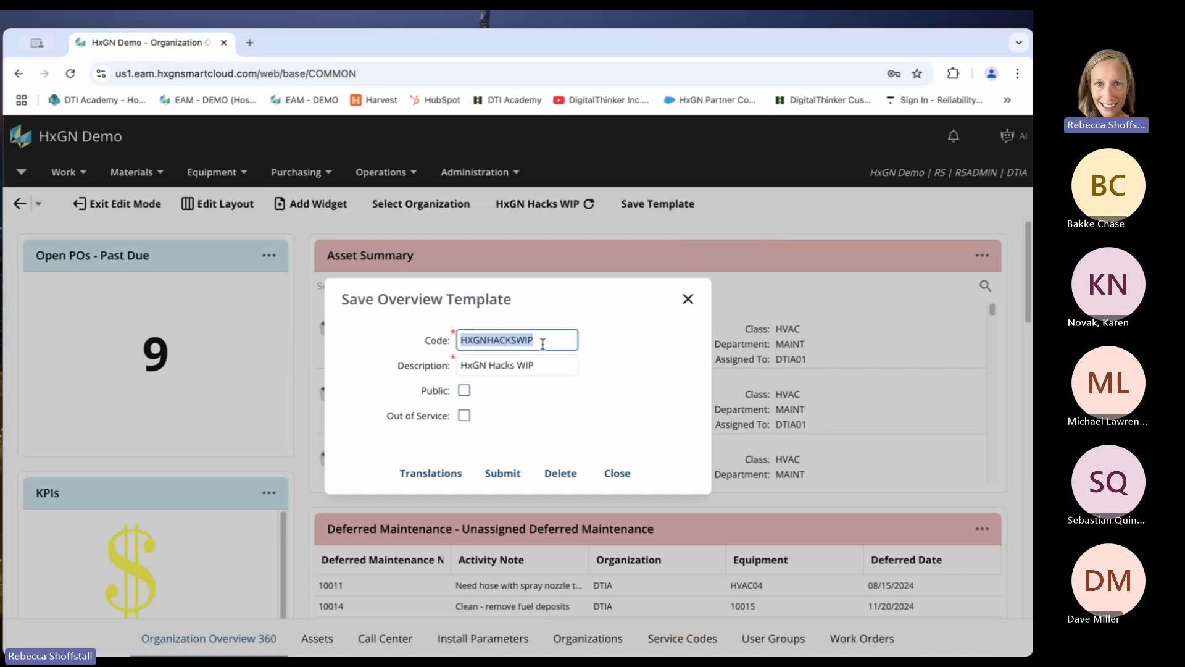
click(506, 476)
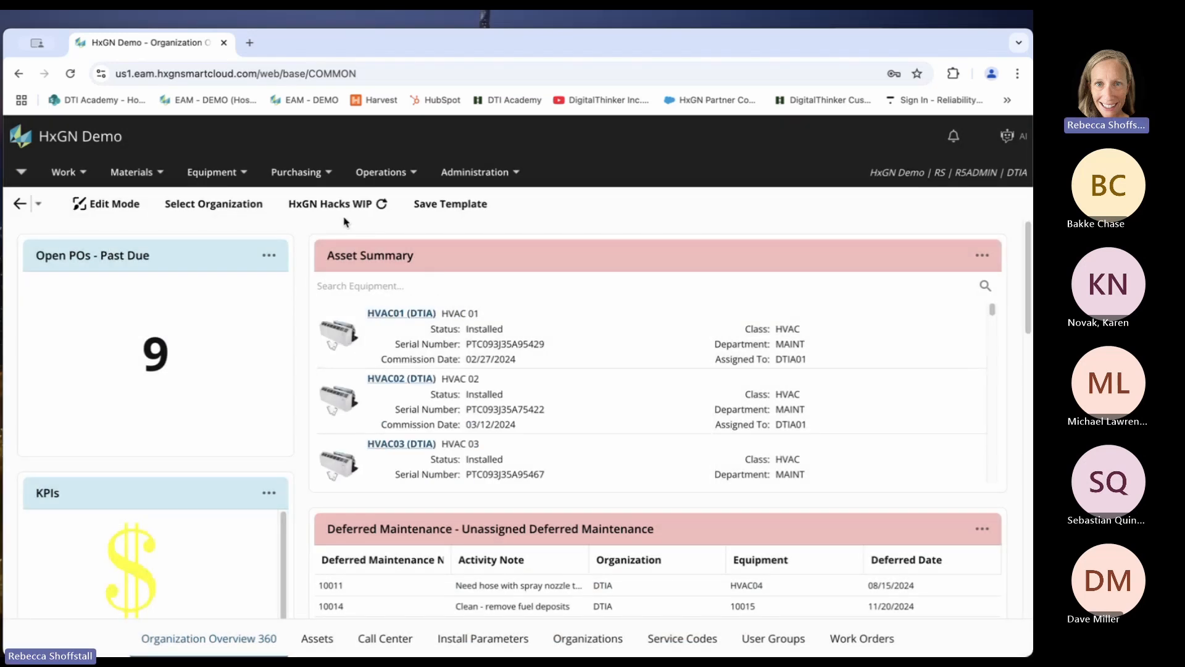
Start saving the template again with the code HXGNHACKS and the description HxGN Hacks
click(455, 209)
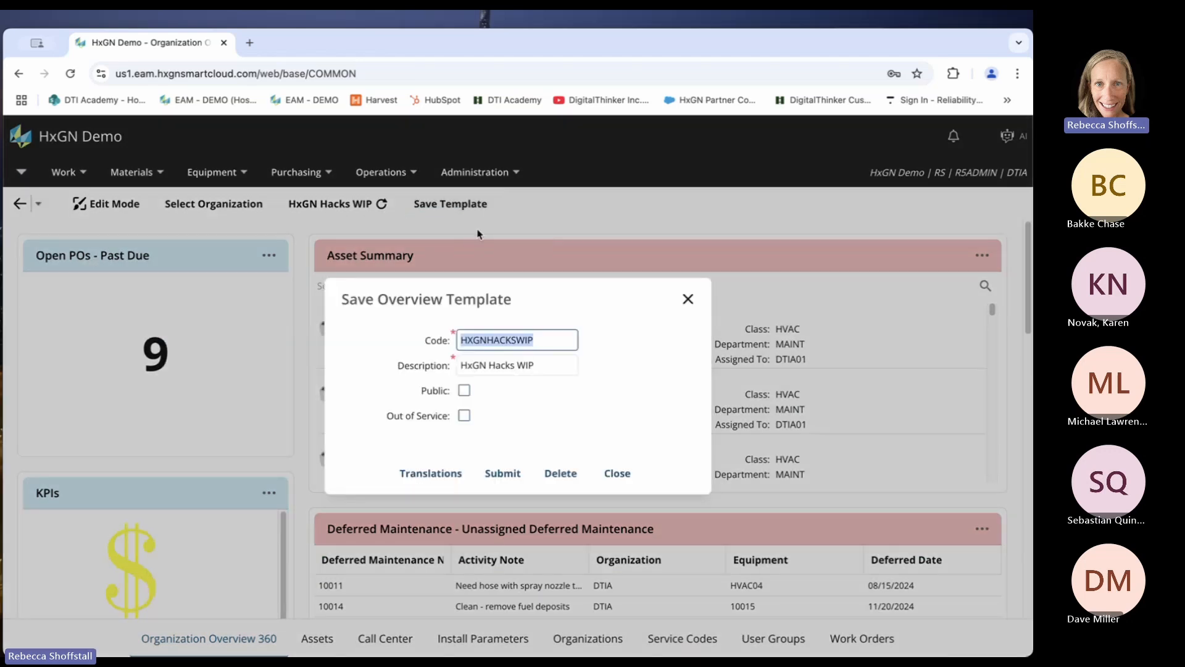
click(559, 335)
key(BackSpace)
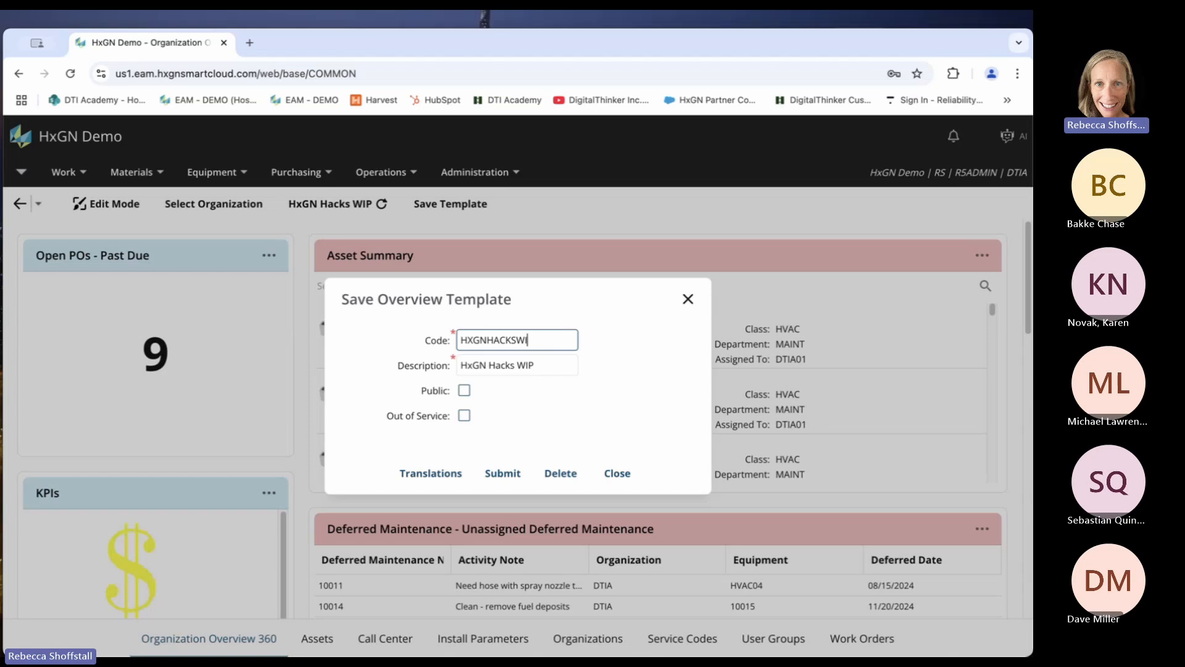
key(BackSpace)
key(BackSpace)
click(561, 363)
click(561, 362)
key(BackSpace)
key(BackSpace)
key(BackSpace)
key(BackSpace)
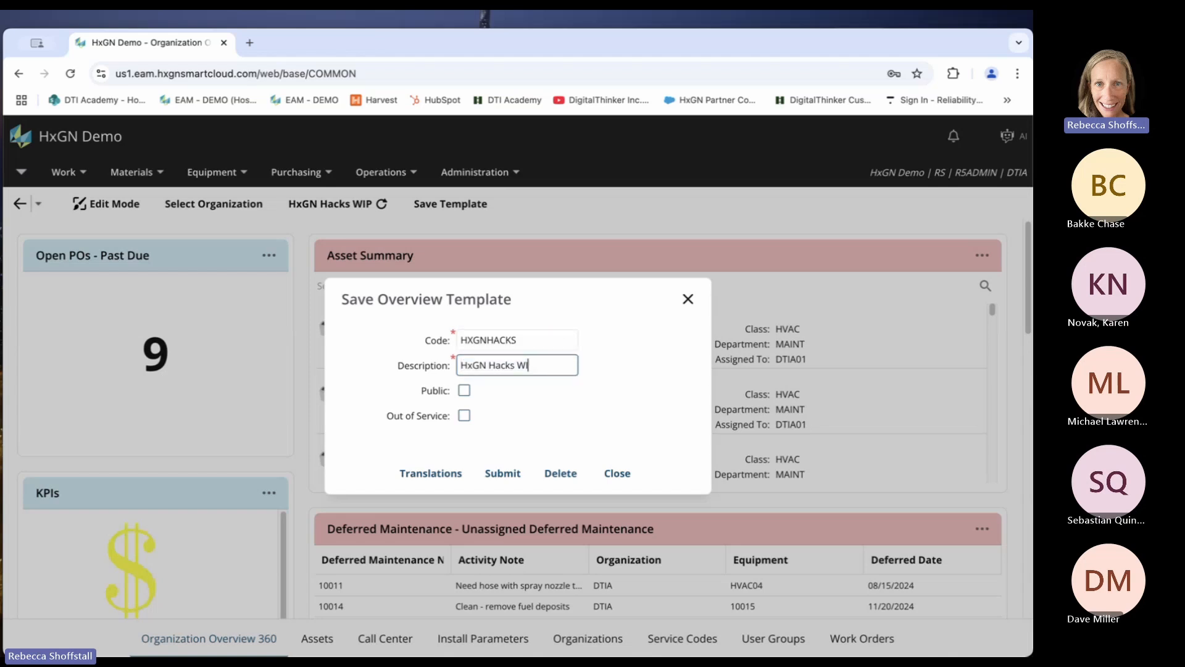
click(534, 336)
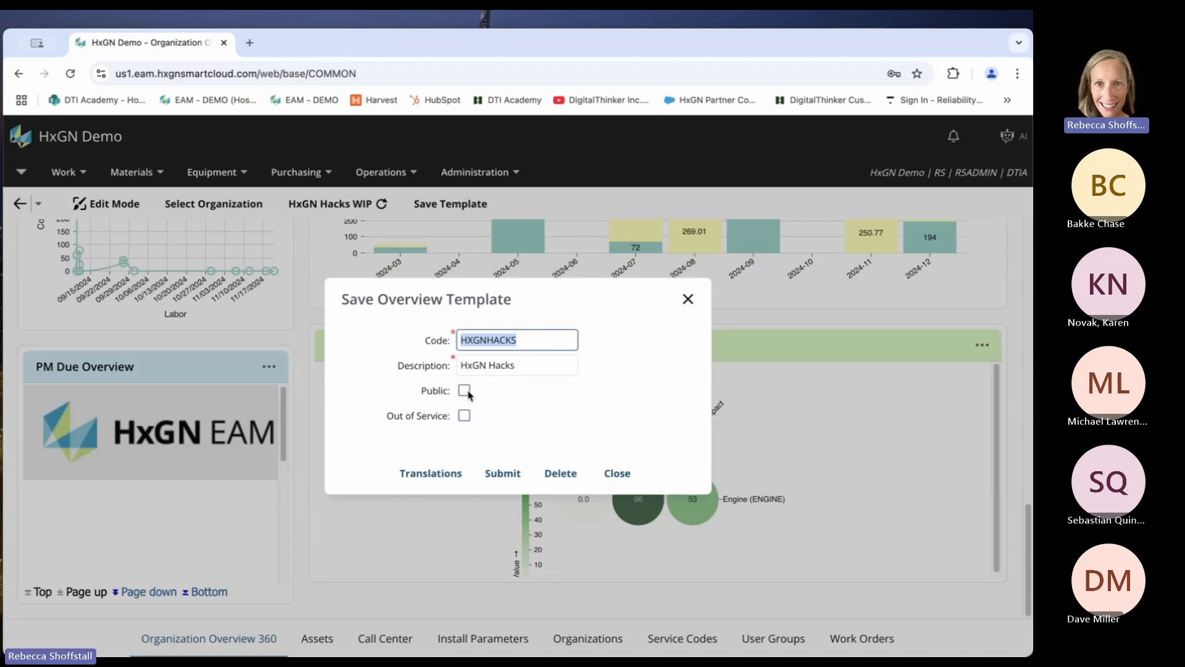
Mark the template being saved as public and save it, overwriting the existing HXGNHACKS template
click(464, 390)
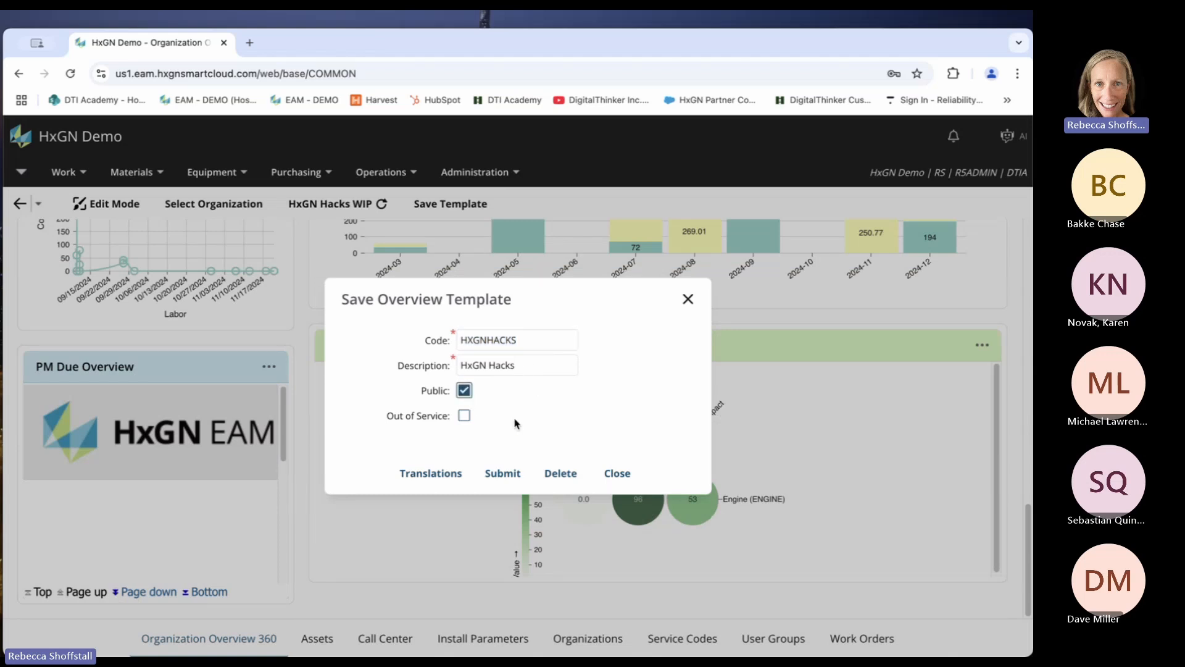
click(503, 474)
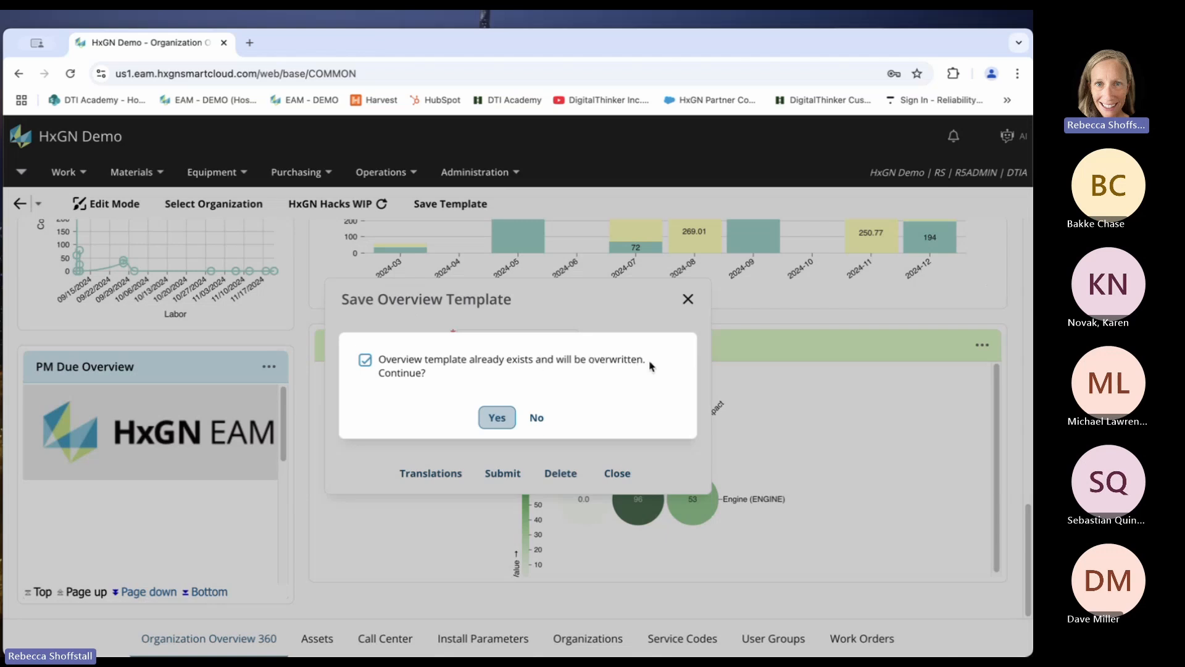
click(498, 418)
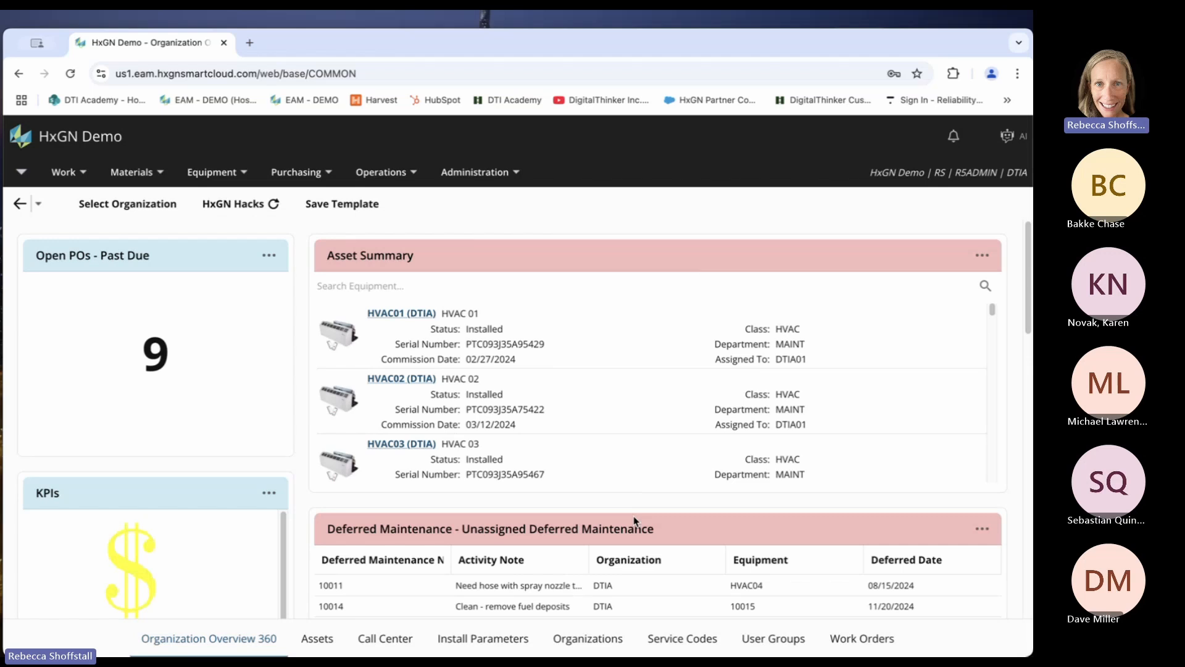
Review the HxGN Hacks overview's layout and open the list of available overview templates
scroll(634, 520, down, 10)
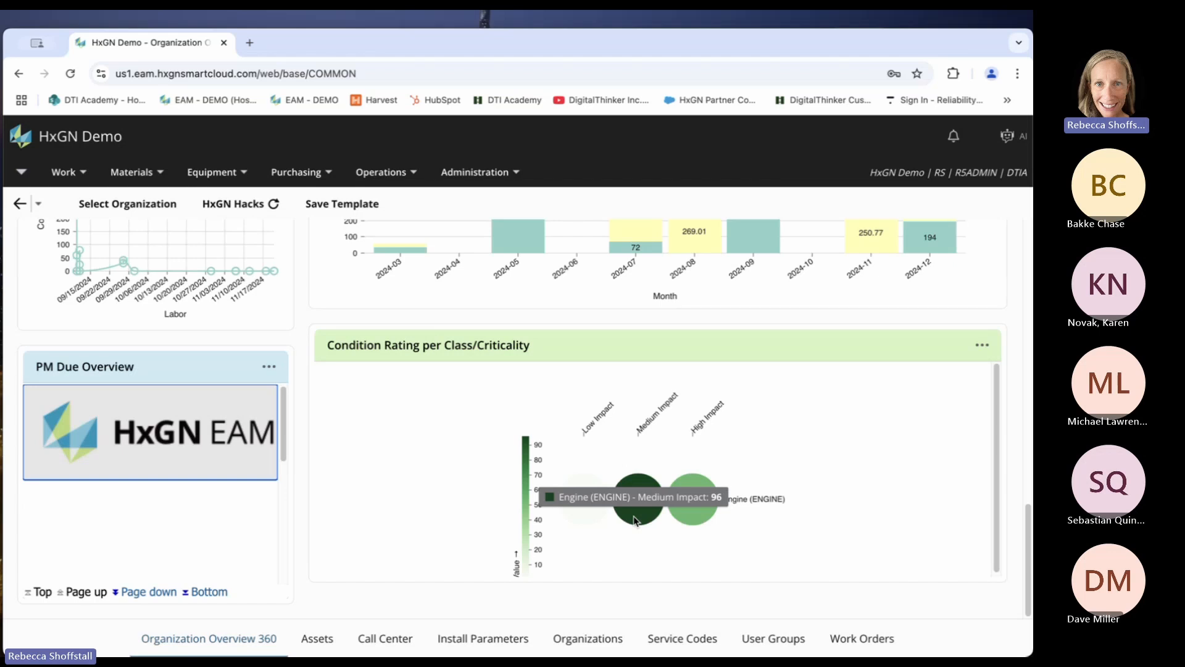
click(226, 207)
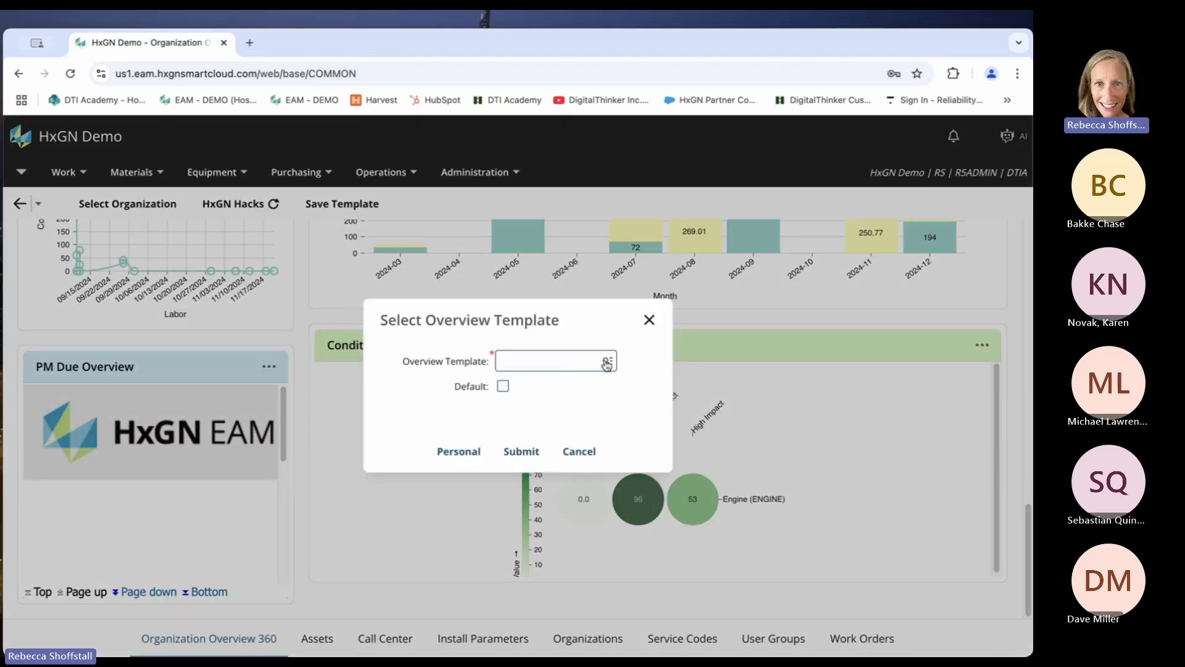
click(609, 363)
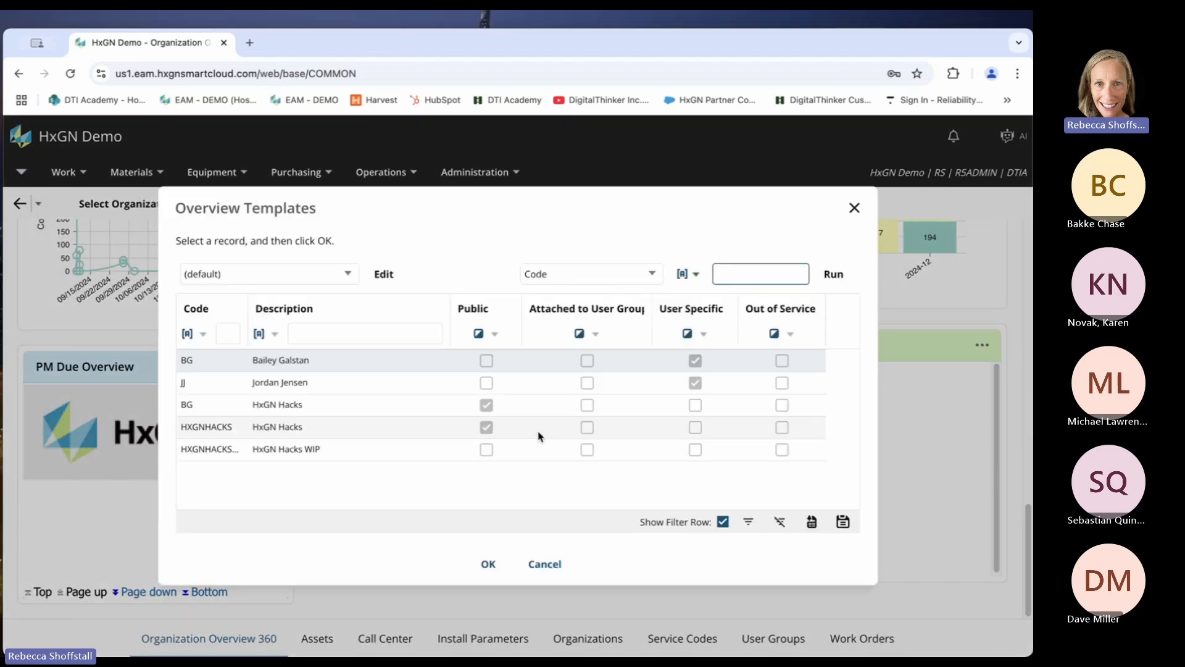